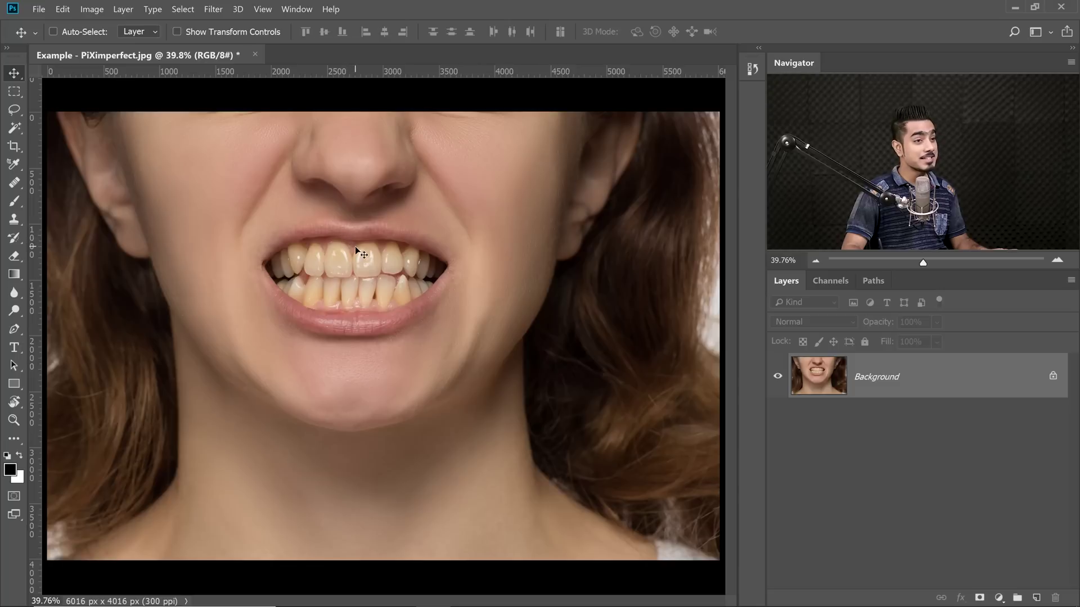
Add a Hue/Saturation adjustment layer above the Background, then enlarge and reposition its properties so the teeth stay visible
{"action": "scroll", "coordinate": [355, 245], "scroll_direction": "up", "scroll_amount": 5}
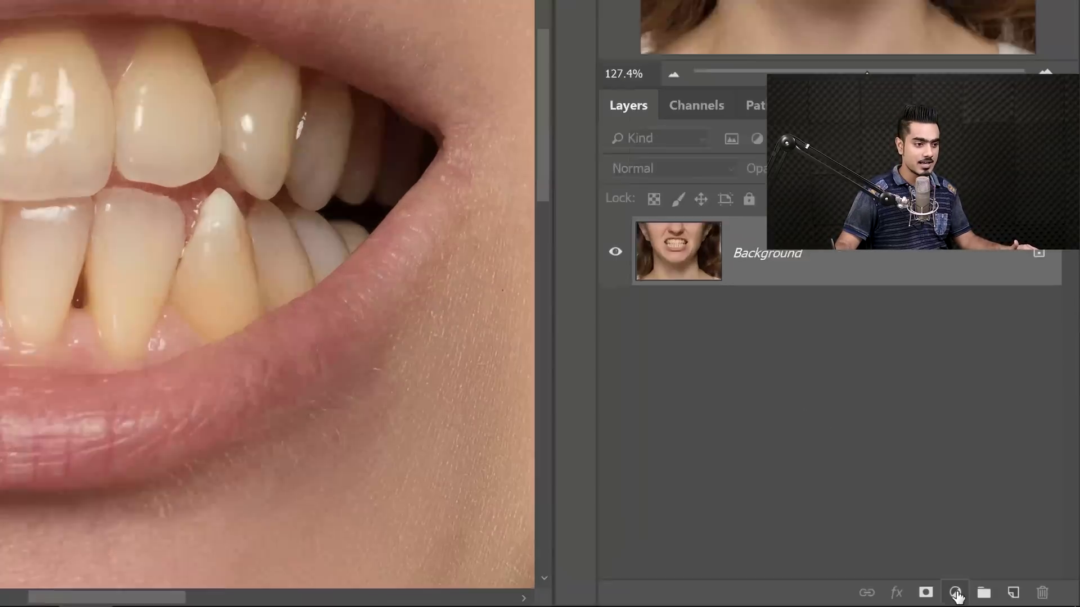
{"action": "left_click", "coordinate": [956, 595]}
{"action": "left_click", "coordinate": [966, 381]}
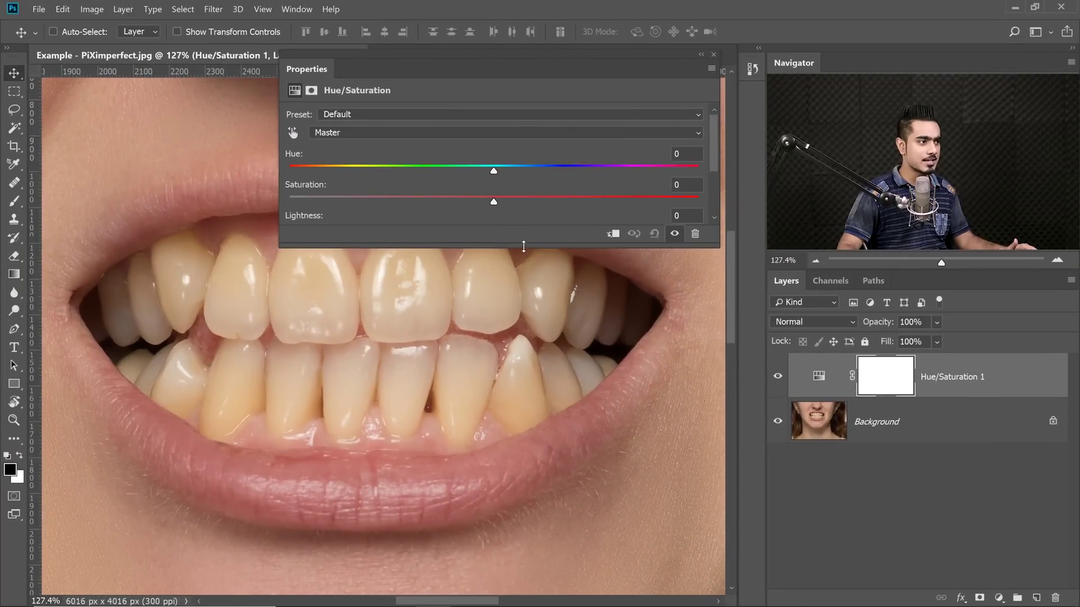
{"action": "left_click_drag", "start_coordinate": [523, 246], "coordinate": [524, 344]}
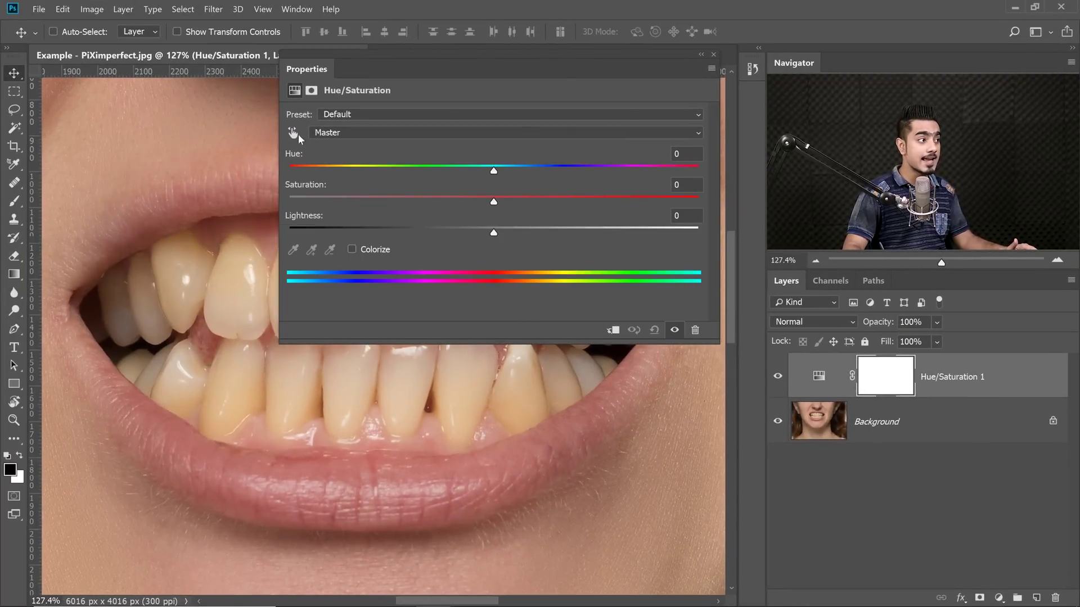
{"action": "left_click_drag", "start_coordinate": [350, 65], "coordinate": [715, 343]}
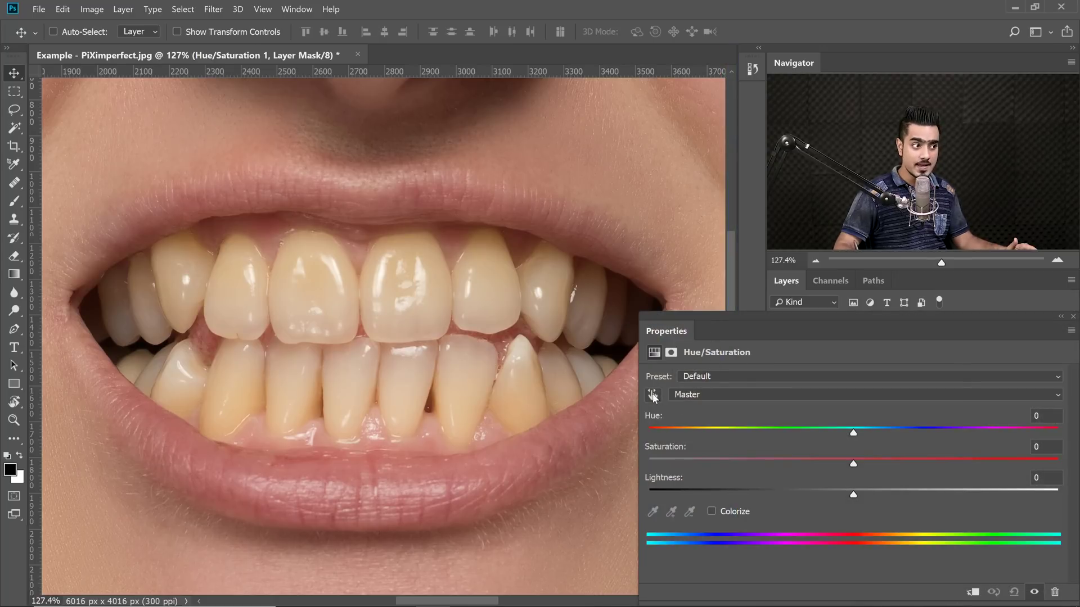
Target the Yellows by sampling an upper front tooth, and set their Hue to +180 and Saturation to +100
{"action": "left_click", "coordinate": [653, 395]}
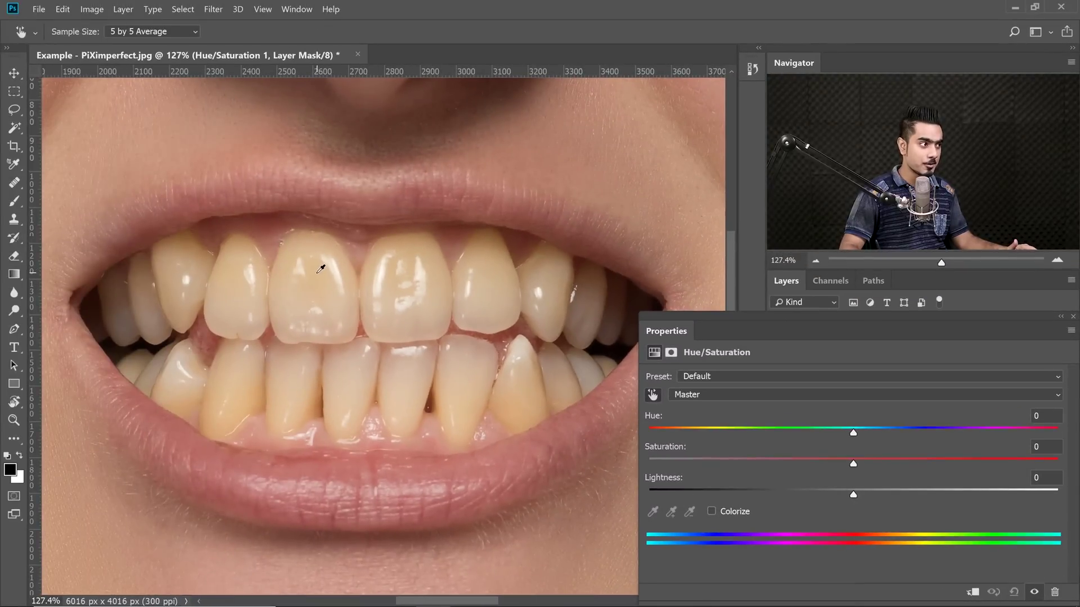
{"action": "left_click", "coordinate": [320, 269]}
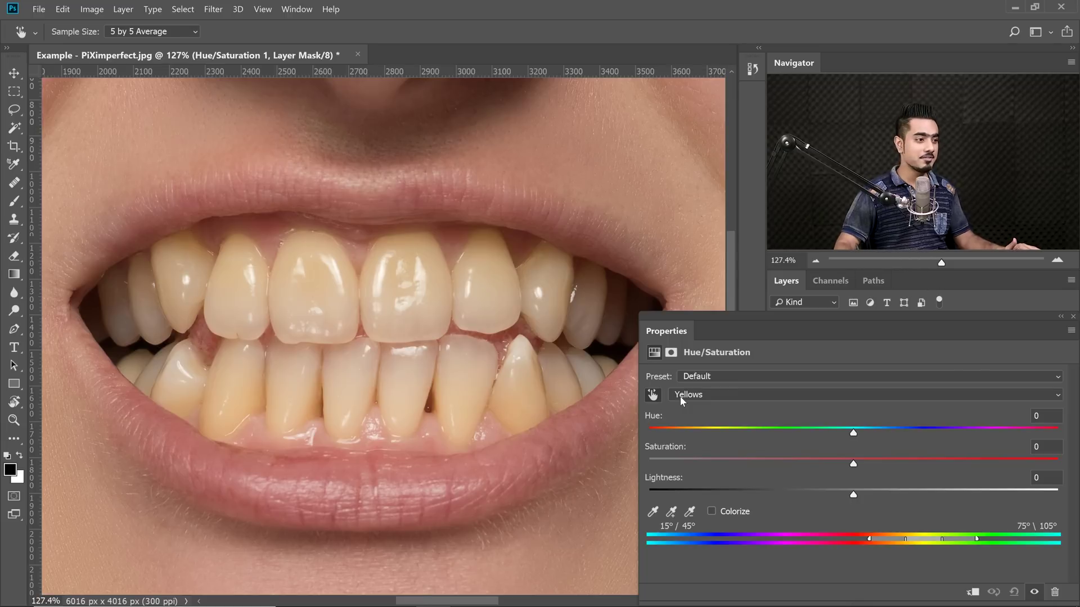
{"action": "left_click_drag", "start_coordinate": [850, 436], "coordinate": [1058, 434]}
{"action": "left_click_drag", "start_coordinate": [853, 465], "coordinate": [1074, 447]}
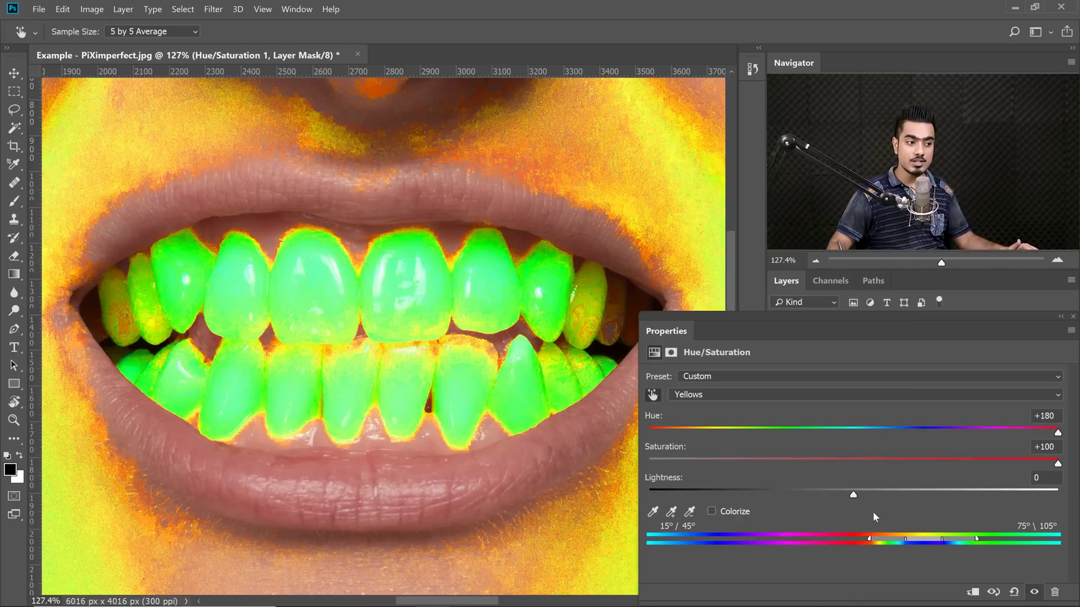
Narrow the affected color range and shift it along the spectrum to cover the teeth, with limits 20°/22° and 35°\38°
{"action": "left_click_drag", "start_coordinate": [870, 543], "coordinate": [929, 547]}
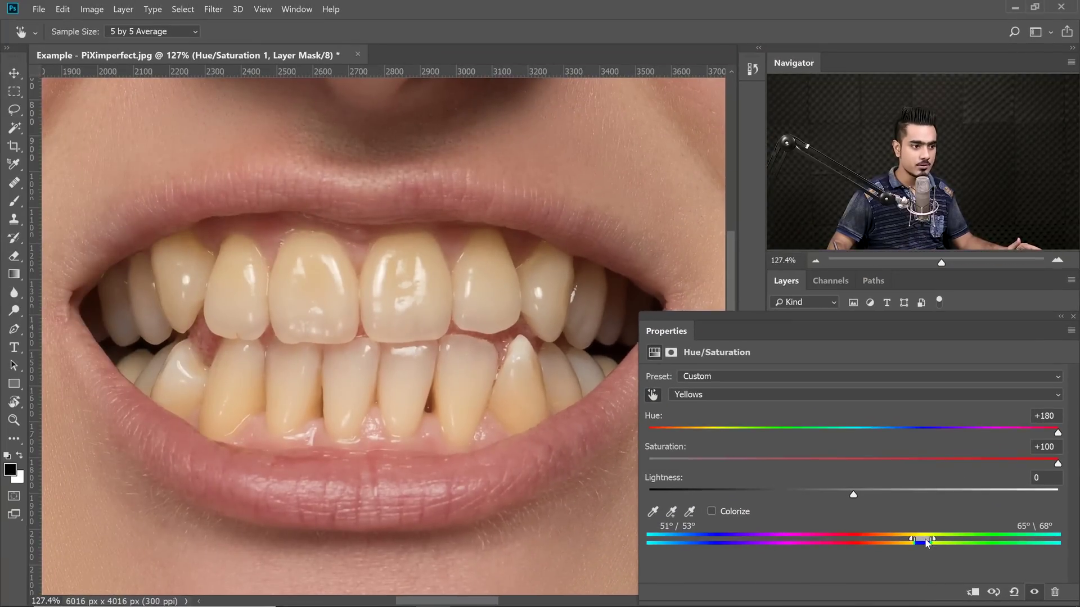
{"action": "left_click_drag", "start_coordinate": [927, 543], "coordinate": [896, 544]}
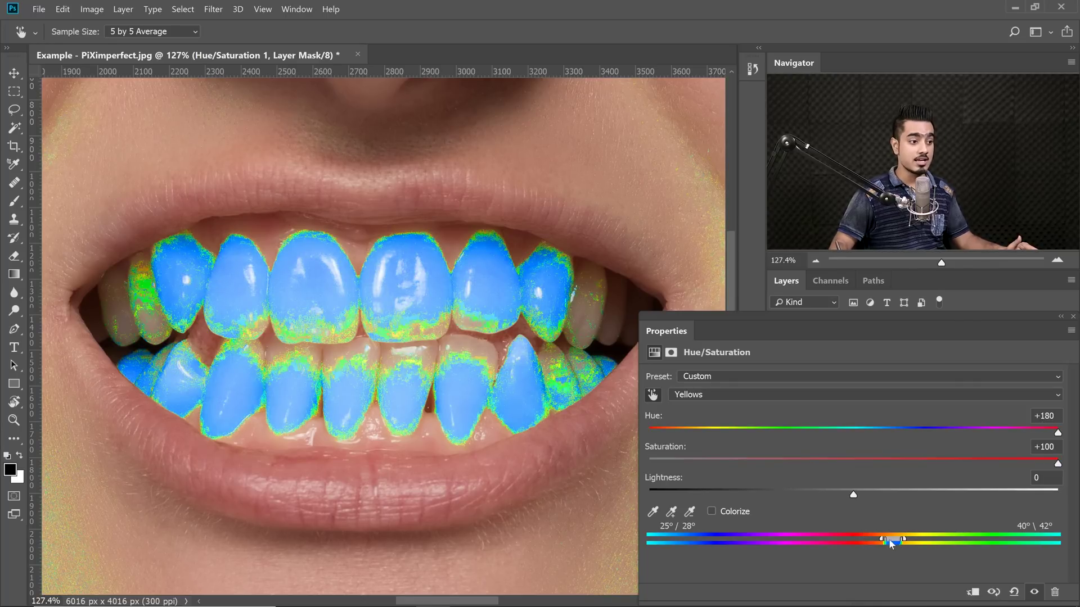
{"action": "left_click", "coordinate": [425, 347]}
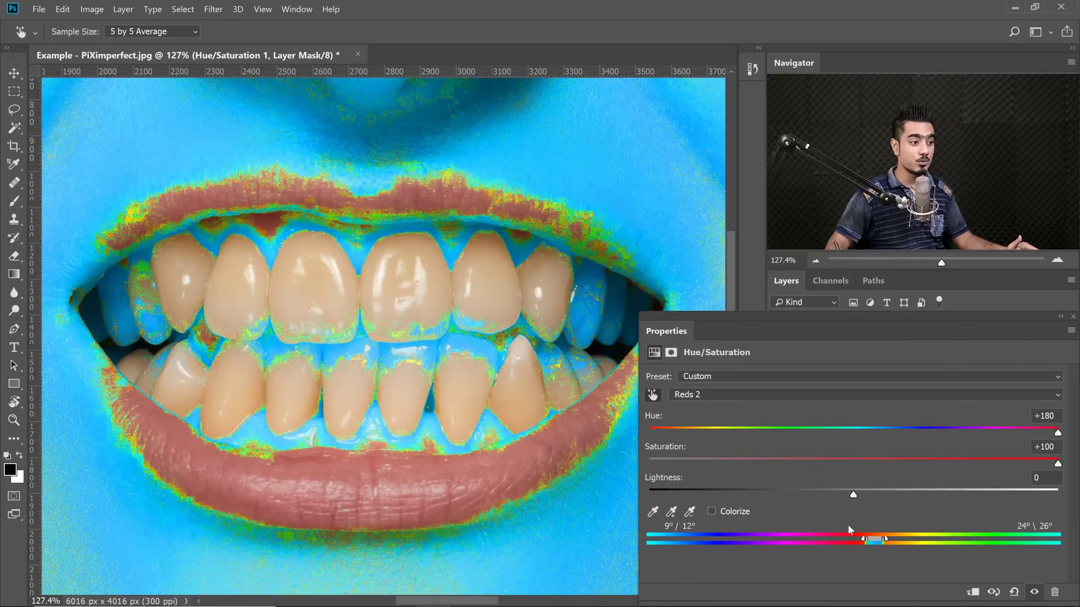
{"action": "left_click_drag", "start_coordinate": [867, 544], "coordinate": [887, 547]}
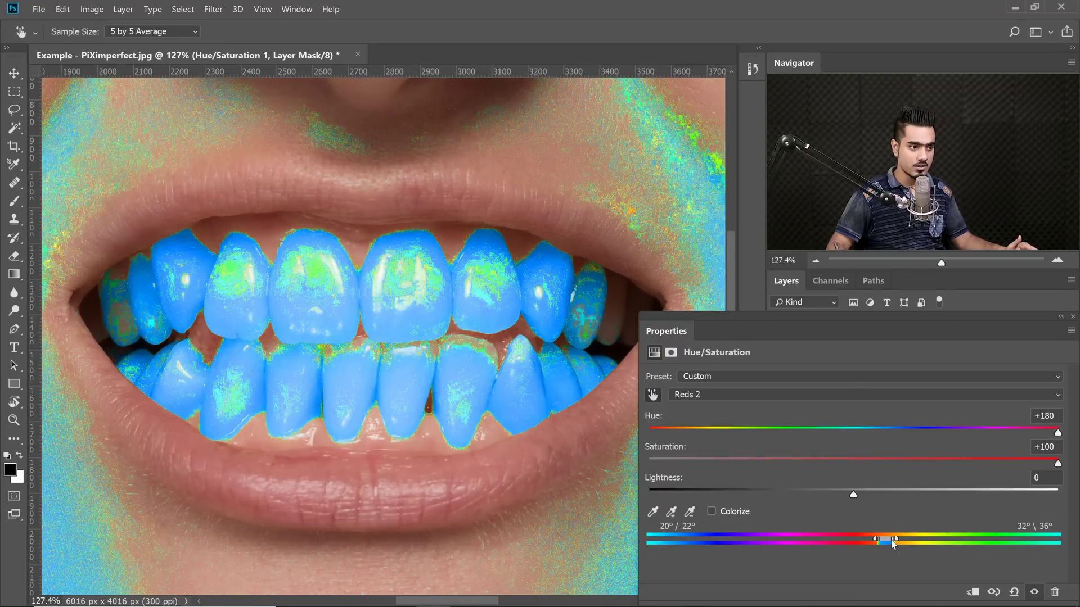
{"action": "left_click_drag", "start_coordinate": [895, 543], "coordinate": [893, 543]}
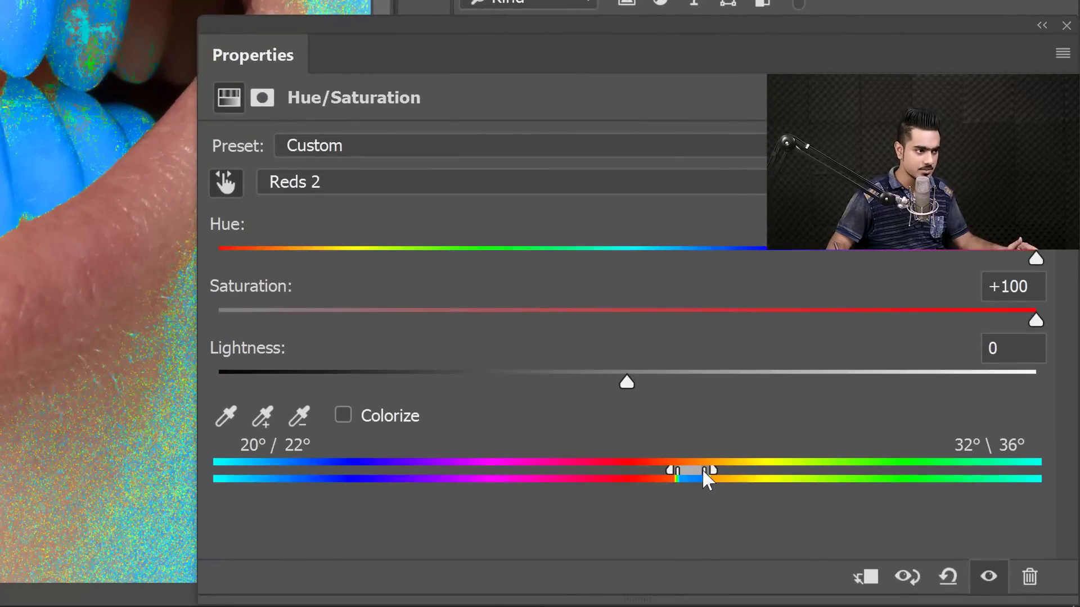
{"action": "left_click_drag", "start_coordinate": [701, 468], "coordinate": [713, 477]}
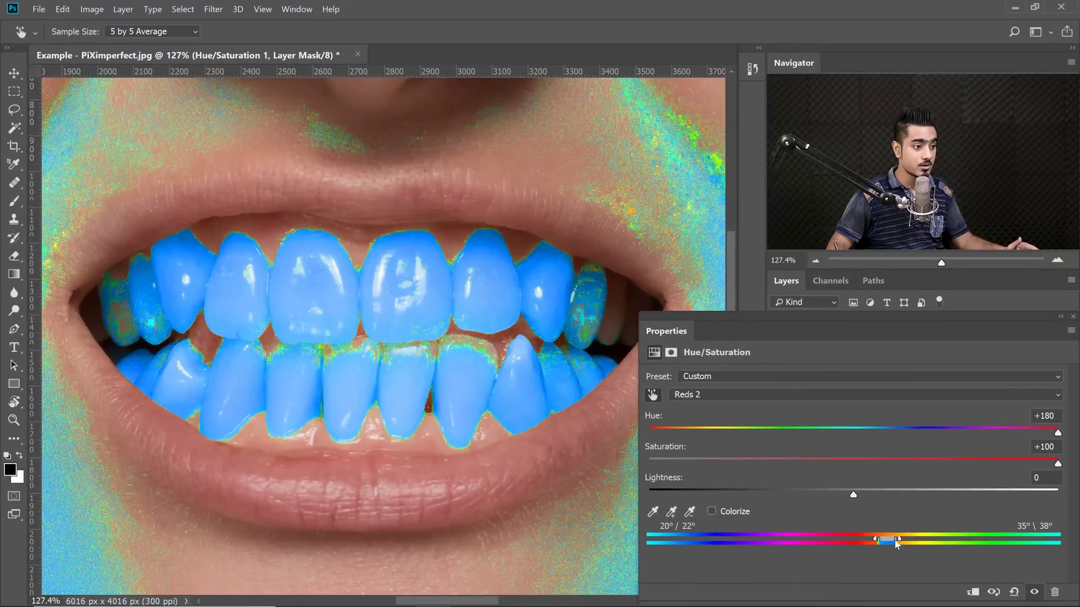
Widen the affected range toward yellow and soften its falloff, setting the limits to 20°/28° and 59°\68°
{"action": "left_click_drag", "start_coordinate": [896, 543], "coordinate": [921, 543]}
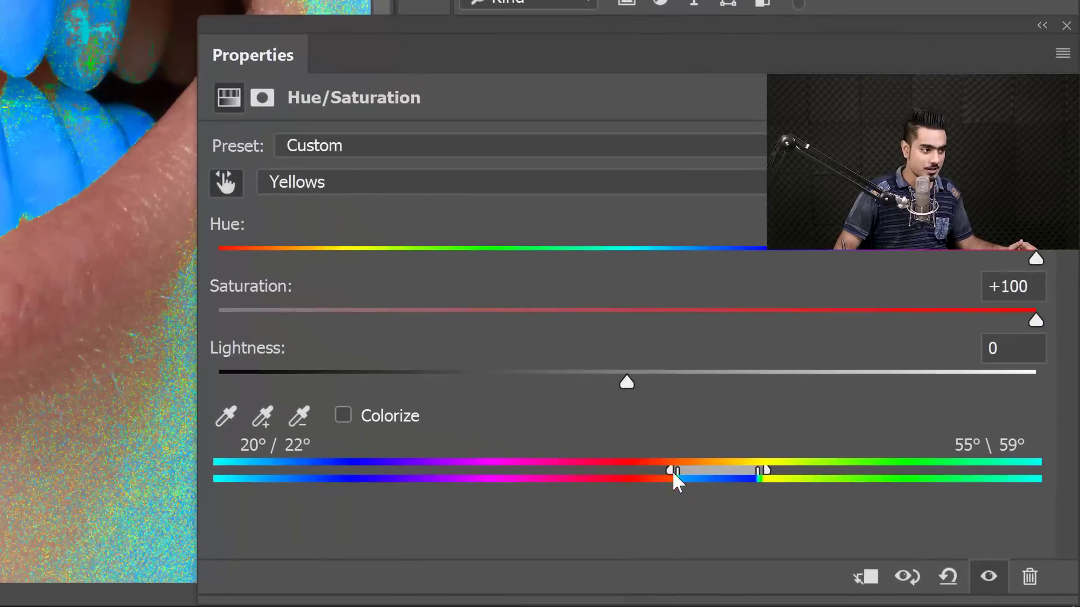
{"action": "left_click_drag", "start_coordinate": [670, 470], "coordinate": [687, 472]}
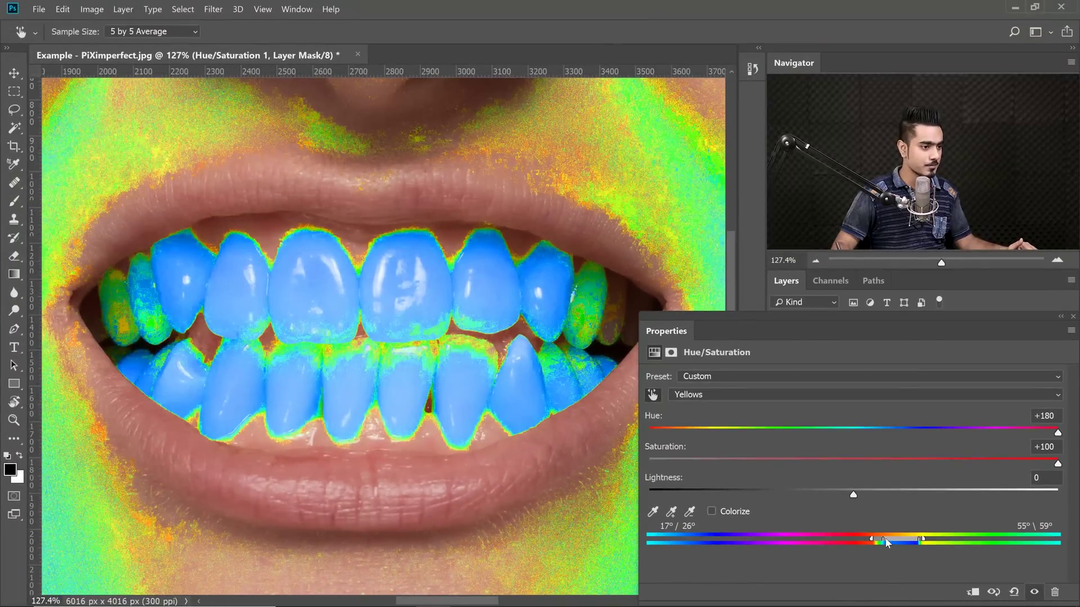
{"action": "left_click_drag", "start_coordinate": [884, 541], "coordinate": [875, 542]}
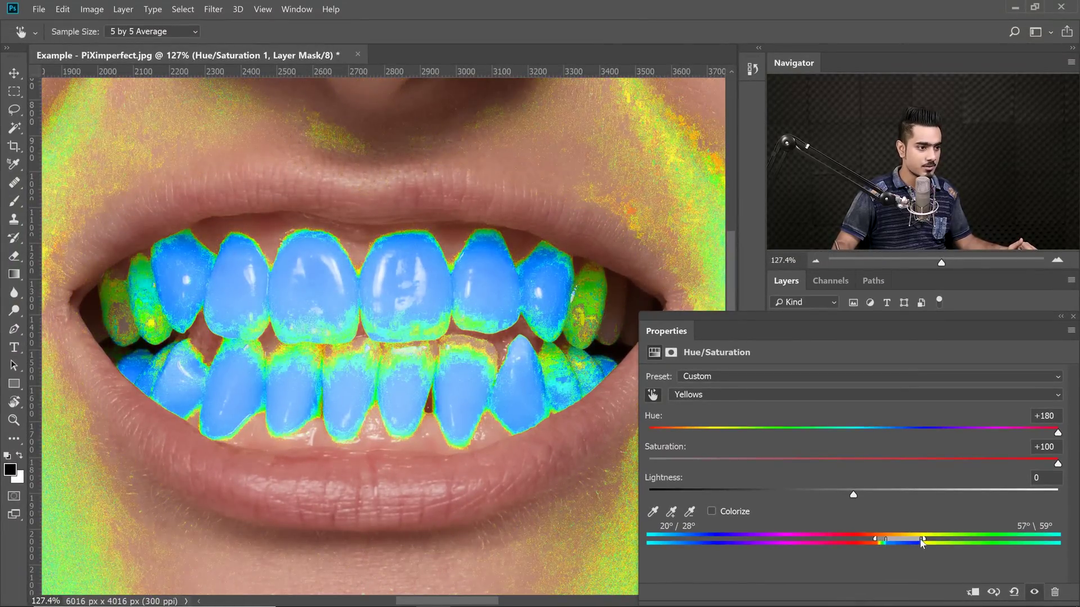
{"action": "left_click_drag", "start_coordinate": [925, 541], "coordinate": [924, 541]}
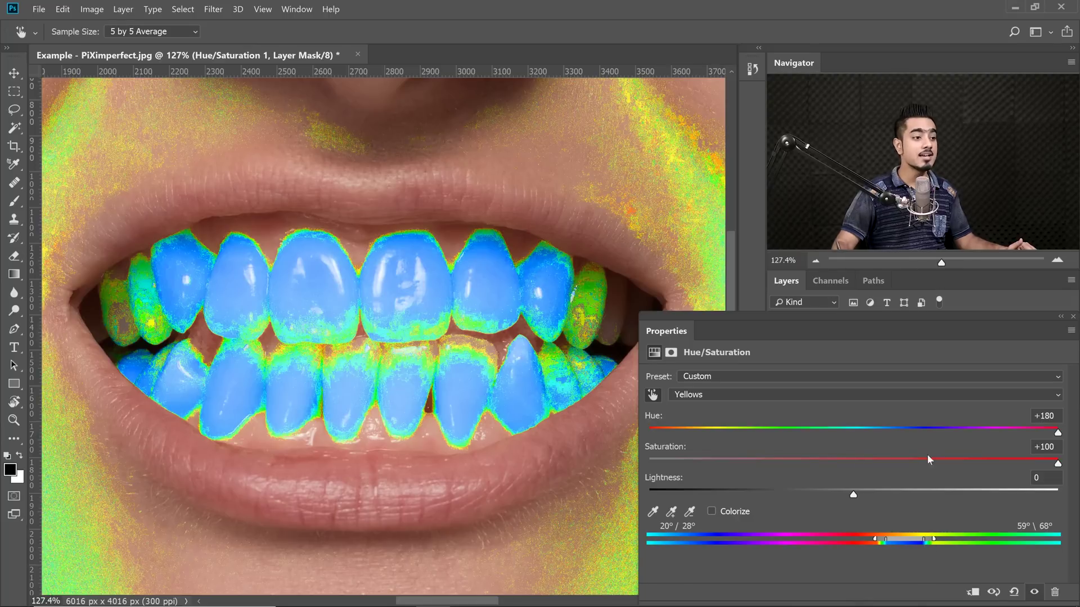
Set the Yellows to Hue about -7, Saturation -43 and Lightness +44, and put the adjustment's properties away
{"action": "mouse_move", "coordinate": [854, 462]}
{"action": "left_mouse_down"}
{"action": "mouse_move", "coordinate": [852, 436]}
{"action": "mouse_move", "coordinate": [851, 464]}
{"action": "left_mouse_up"}
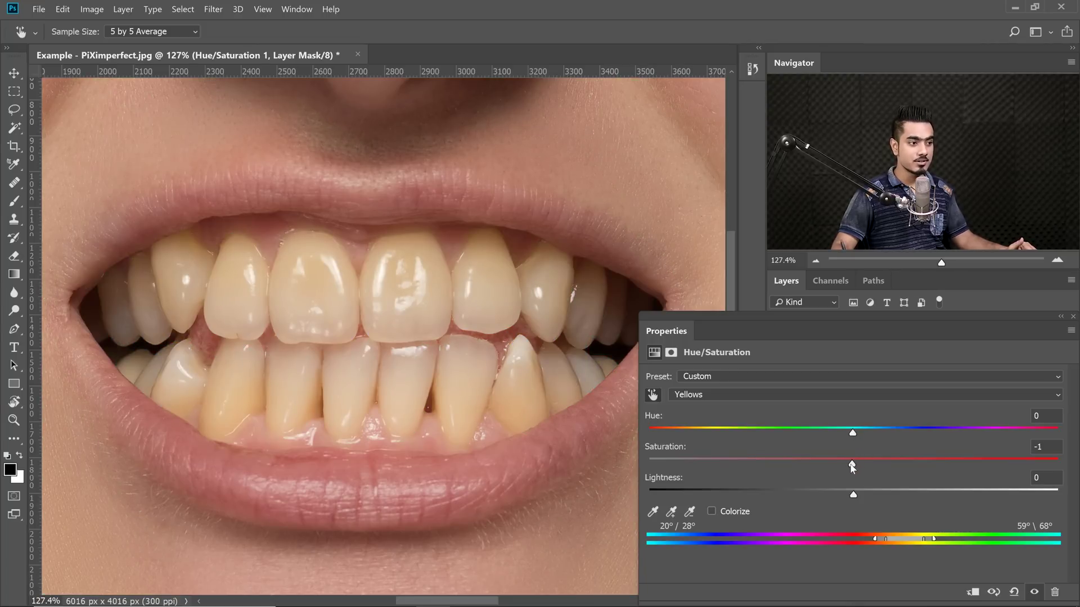
{"action": "left_click_drag", "start_coordinate": [853, 466], "coordinate": [778, 466]}
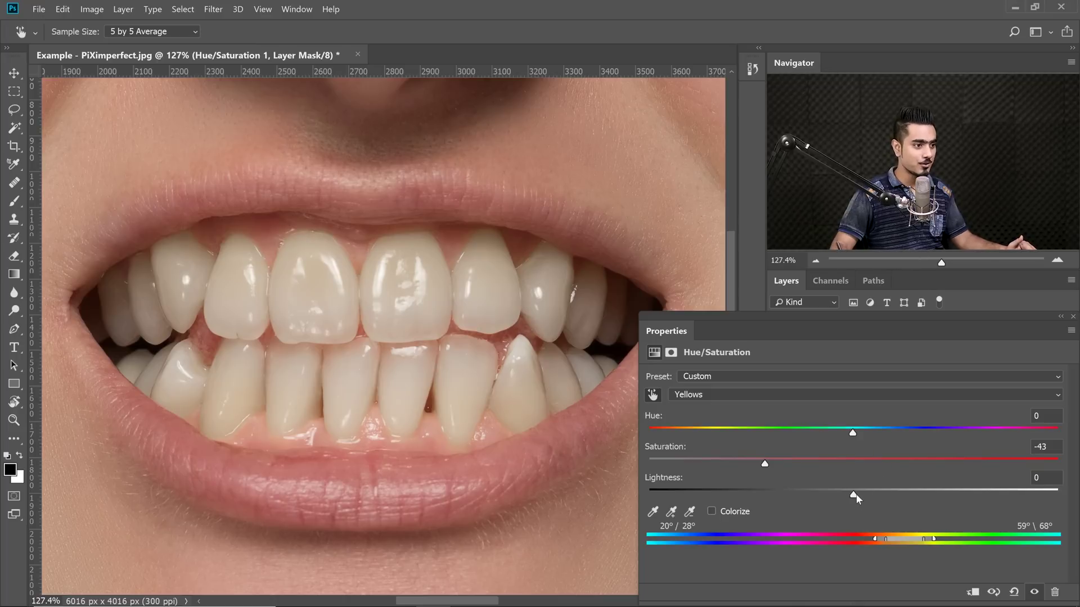
{"action": "left_click_drag", "start_coordinate": [866, 496], "coordinate": [952, 500]}
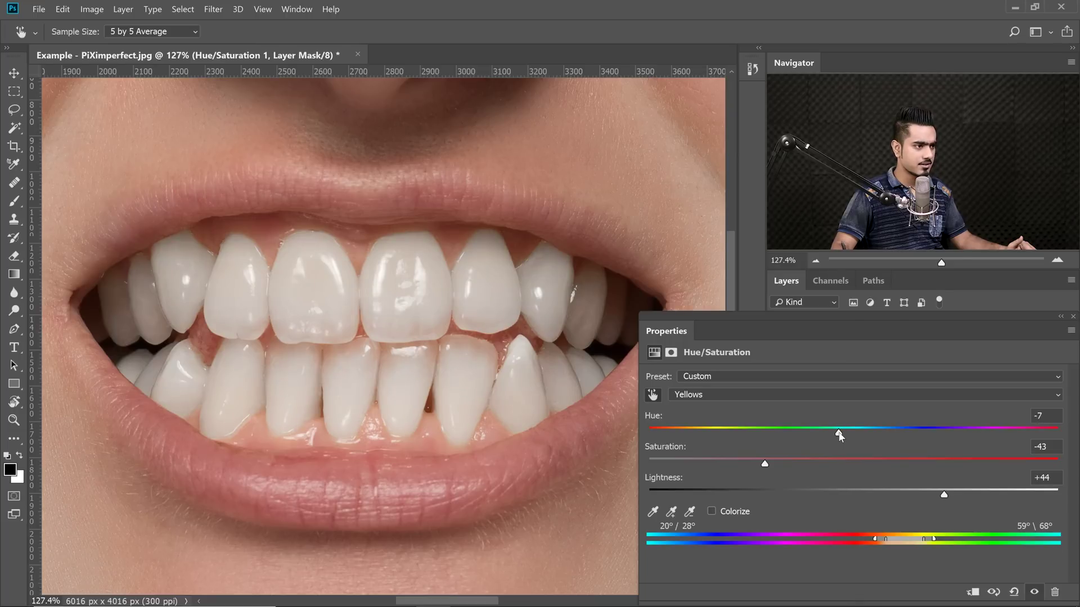
{"action": "left_click", "coordinate": [990, 316]}
Compare the face with the Hue/Saturation layer hidden and shown
{"action": "scroll", "coordinate": [459, 276], "scroll_direction": "down", "scroll_amount": 6}
{"action": "left_click_drag", "start_coordinate": [482, 247], "coordinate": [436, 343]}
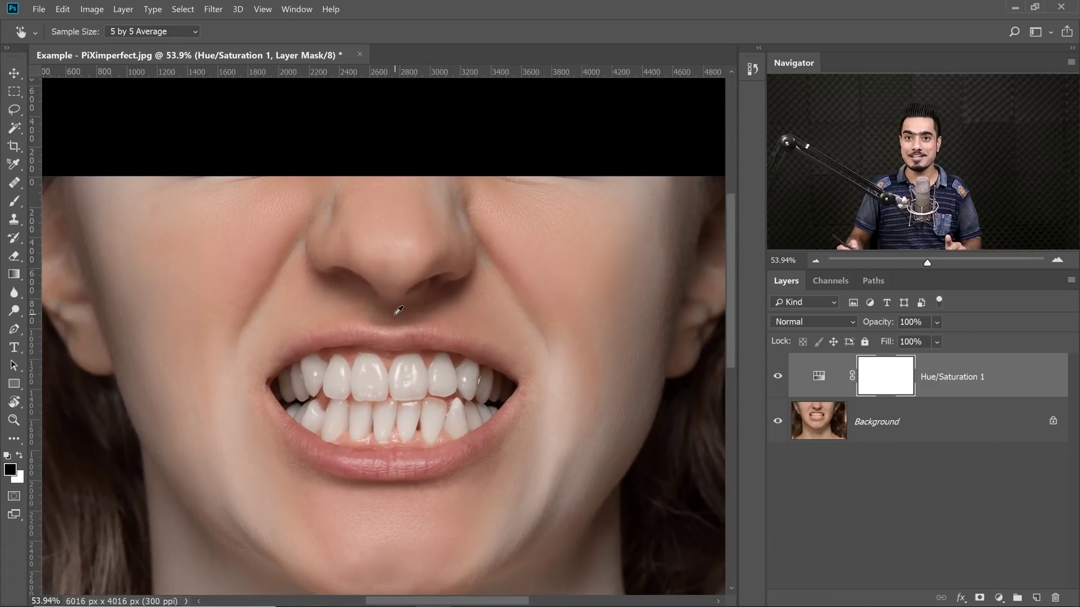
{"action": "left_click", "coordinate": [777, 377]}
{"action": "left_click", "coordinate": [777, 377]}
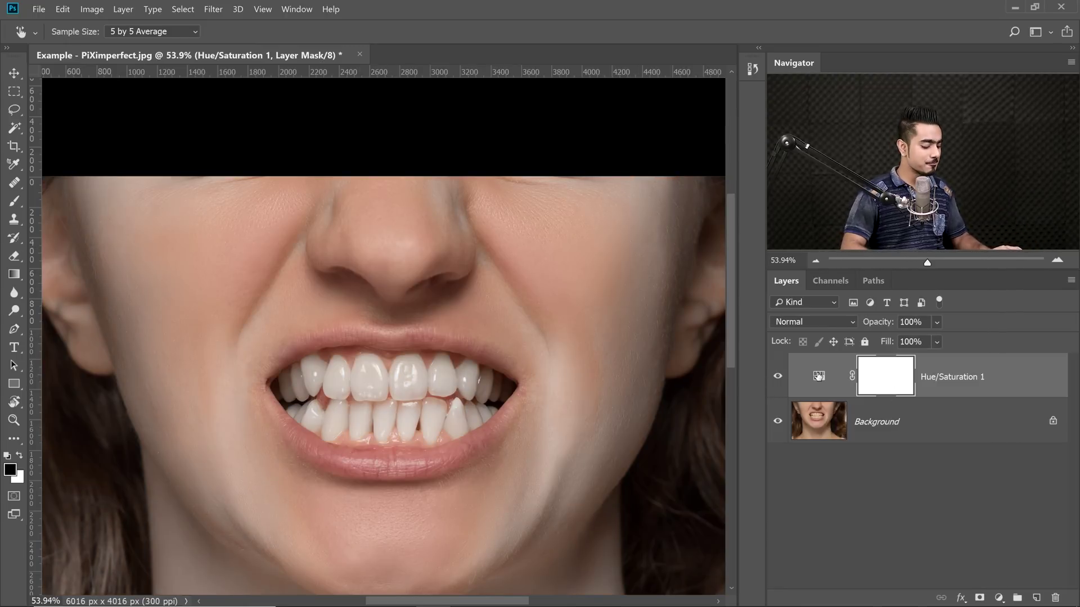
Invert the Hue/Saturation layer's mask and paint over all the teeth in white with a soft brush of about 362 px
{"action": "key", "text": "ctrl+i"}
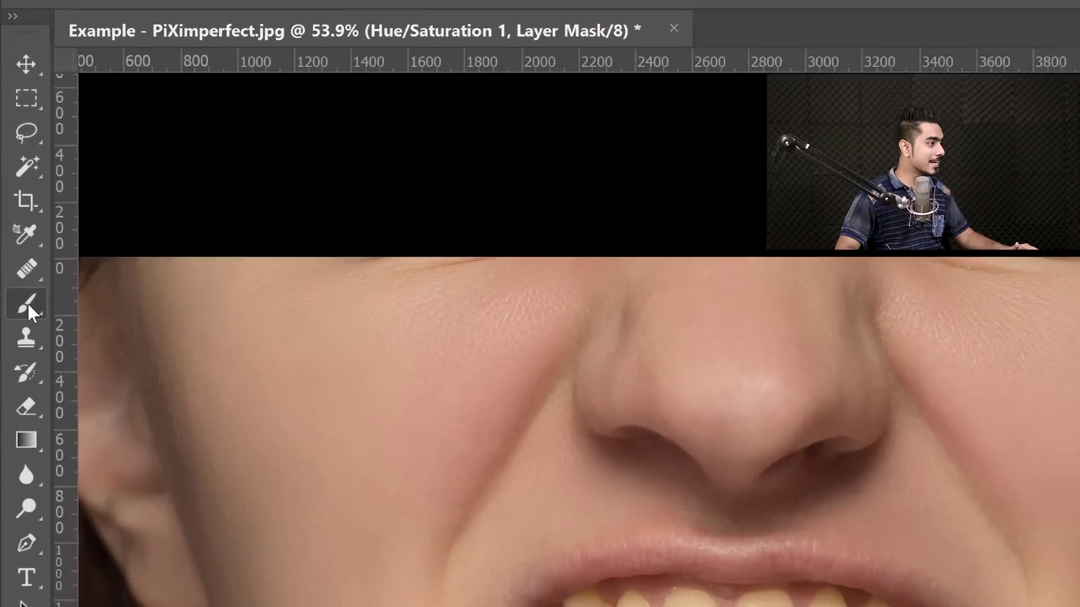
{"action": "left_click", "coordinate": [17, 202]}
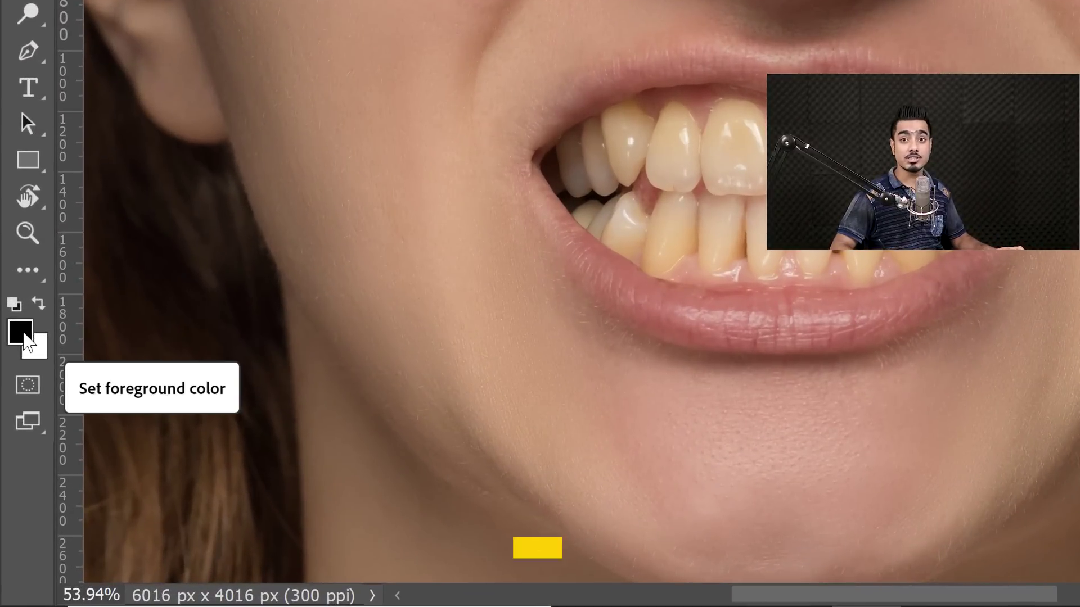
{"action": "key", "text": "x"}
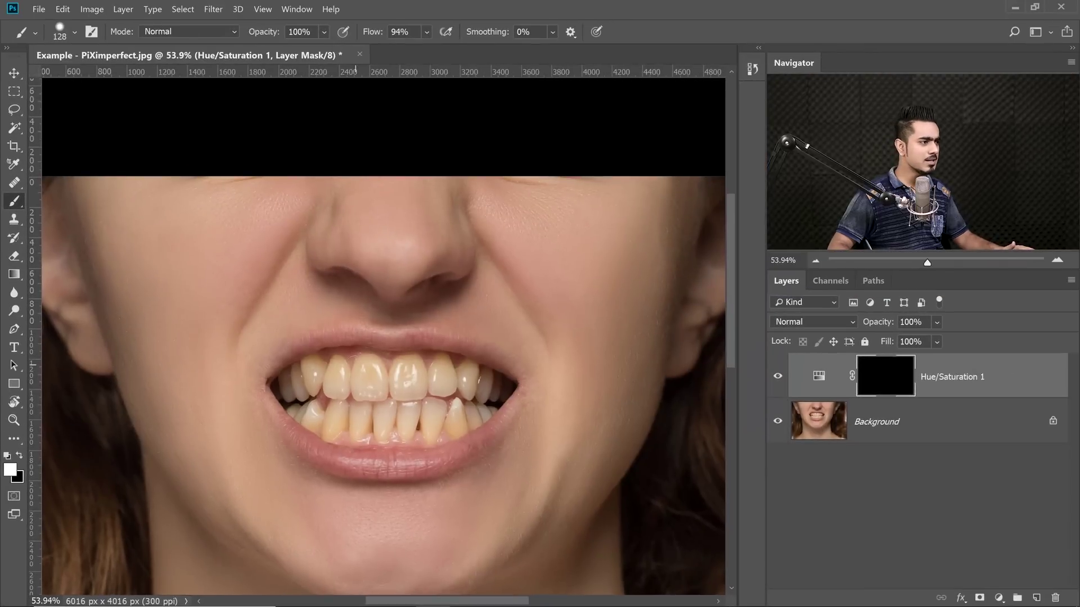
{"action": "mouse_move", "coordinate": [321, 378]}
{"action": "left_mouse_down"}
{"action": "mouse_move", "coordinate": [349, 381]}
{"action": "mouse_move", "coordinate": [344, 355]}
{"action": "mouse_move", "coordinate": [360, 372]}
{"action": "mouse_move", "coordinate": [368, 366]}
{"action": "mouse_move", "coordinate": [284, 389]}
{"action": "mouse_move", "coordinate": [336, 433]}
{"action": "mouse_move", "coordinate": [360, 407]}
{"action": "mouse_move", "coordinate": [425, 387]}
{"action": "mouse_move", "coordinate": [415, 378]}
{"action": "mouse_move", "coordinate": [491, 400]}
{"action": "mouse_move", "coordinate": [478, 411]}
{"action": "mouse_move", "coordinate": [342, 432]}
{"action": "left_mouse_up"}
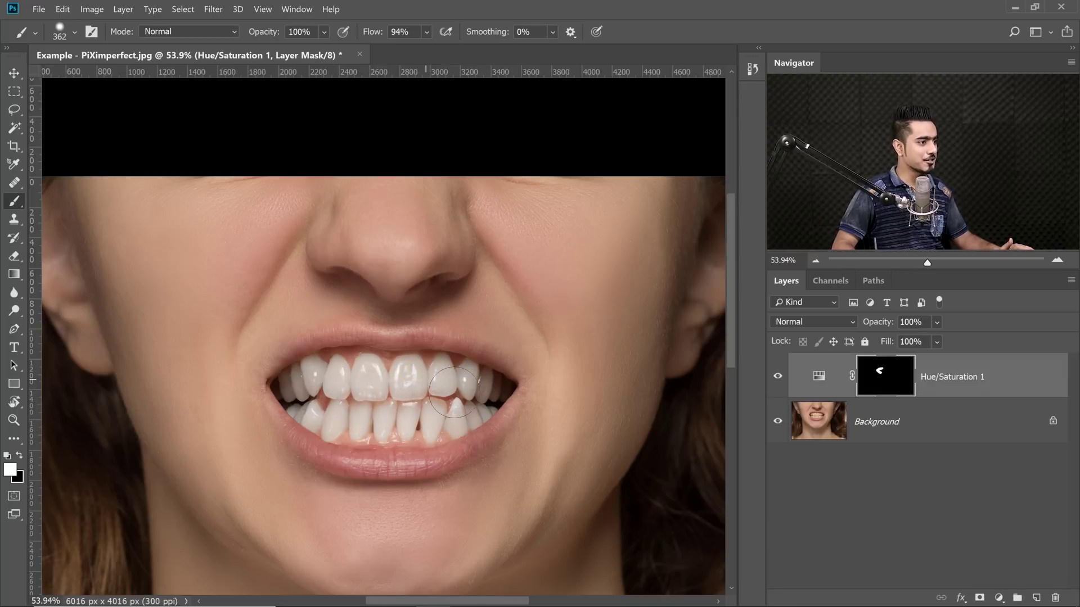
Compare the teeth with the masked Hue/Saturation layer hidden and shown, both at a distance and close up
{"action": "left_click", "coordinate": [778, 376]}
{"action": "left_click", "coordinate": [779, 378]}
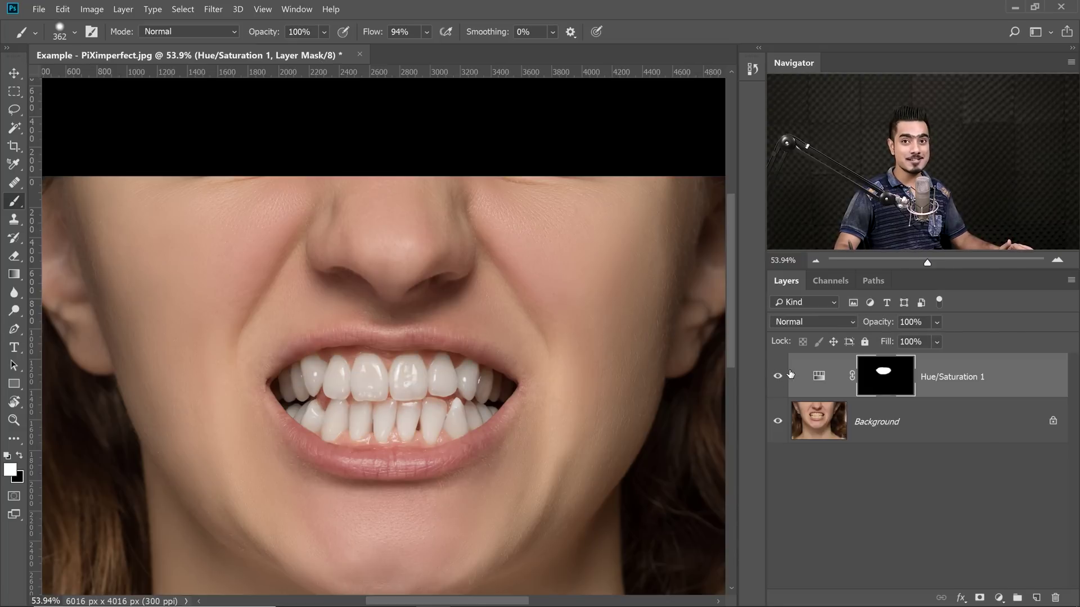
{"action": "scroll", "coordinate": [398, 337], "scroll_direction": "up", "scroll_amount": 3}
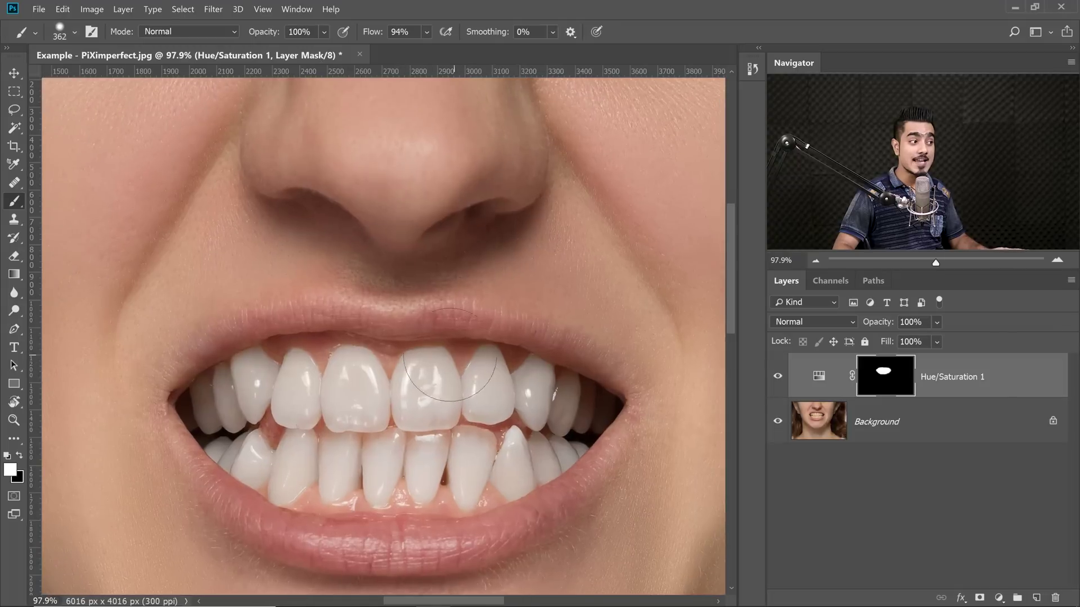
{"action": "left_click_drag", "start_coordinate": [453, 387], "coordinate": [436, 354]}
{"action": "left_click", "coordinate": [778, 376]}
{"action": "left_click", "coordinate": [778, 377]}
Reduce the Hue/Saturation layer's opacity to 76% and compare the whole image with the layer hidden and shown
{"action": "mouse_move", "coordinate": [869, 325]}
{"action": "left_mouse_down"}
{"action": "mouse_move", "coordinate": [834, 324]}
{"action": "mouse_move", "coordinate": [865, 331]}
{"action": "mouse_move", "coordinate": [850, 340]}
{"action": "left_mouse_up"}
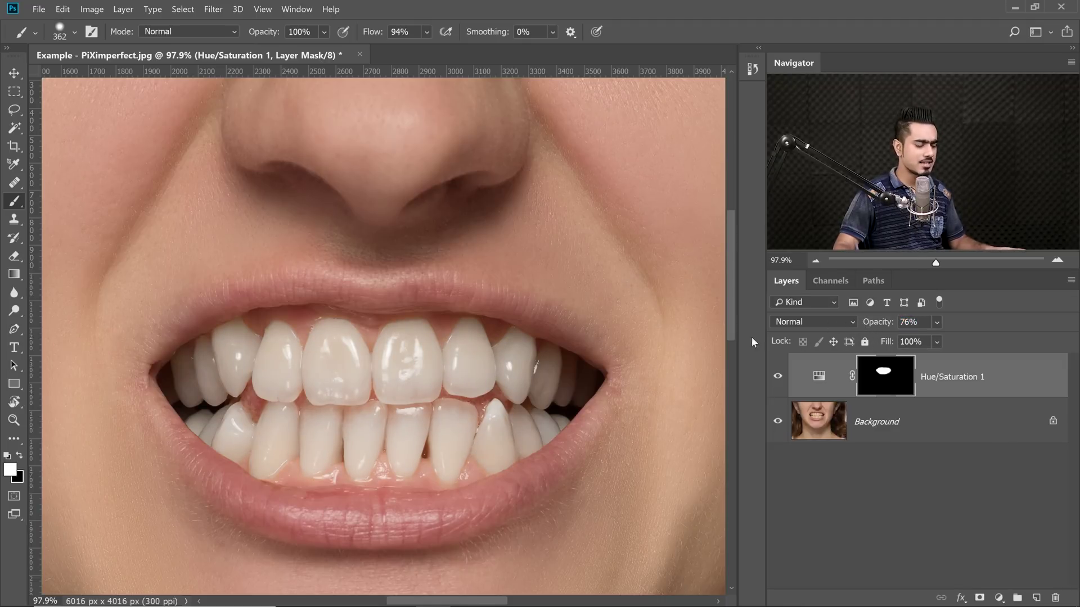
{"action": "key", "text": "ctrl+0"}
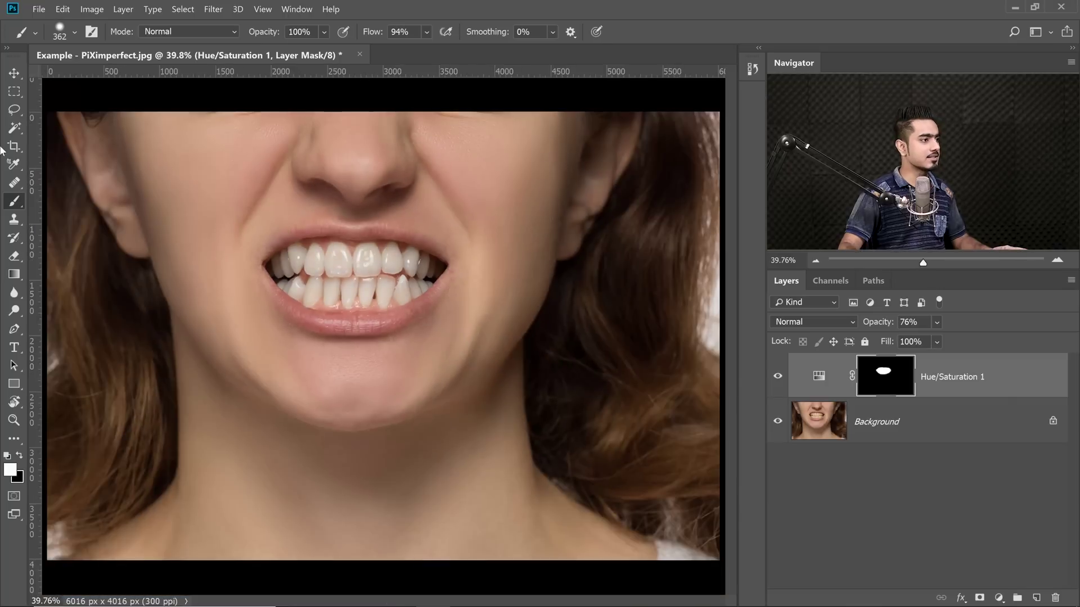
{"action": "left_click", "coordinate": [778, 376]}
{"action": "left_click", "coordinate": [778, 376]}
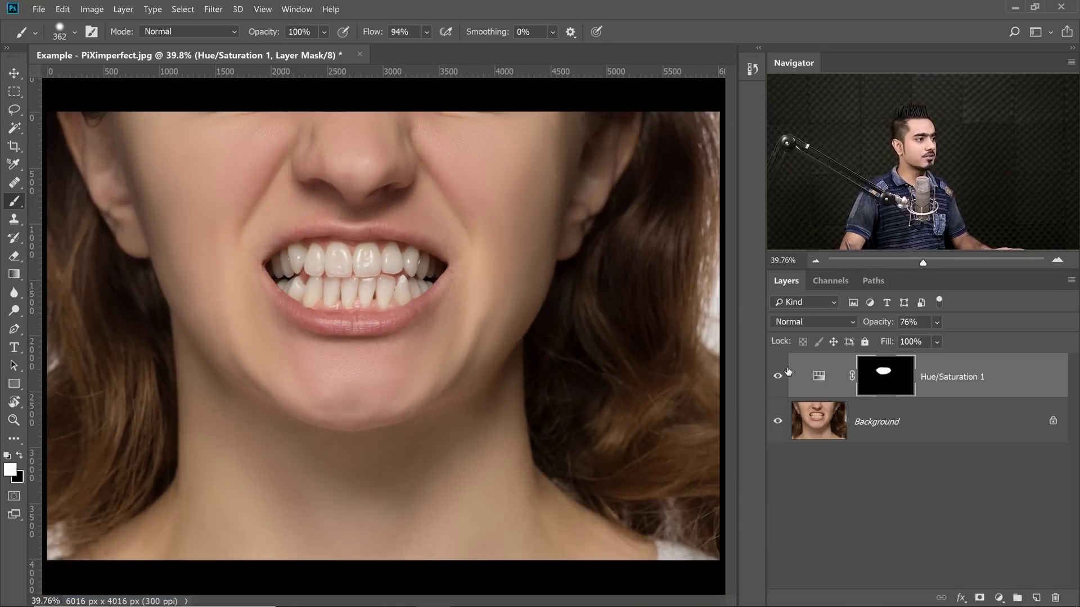